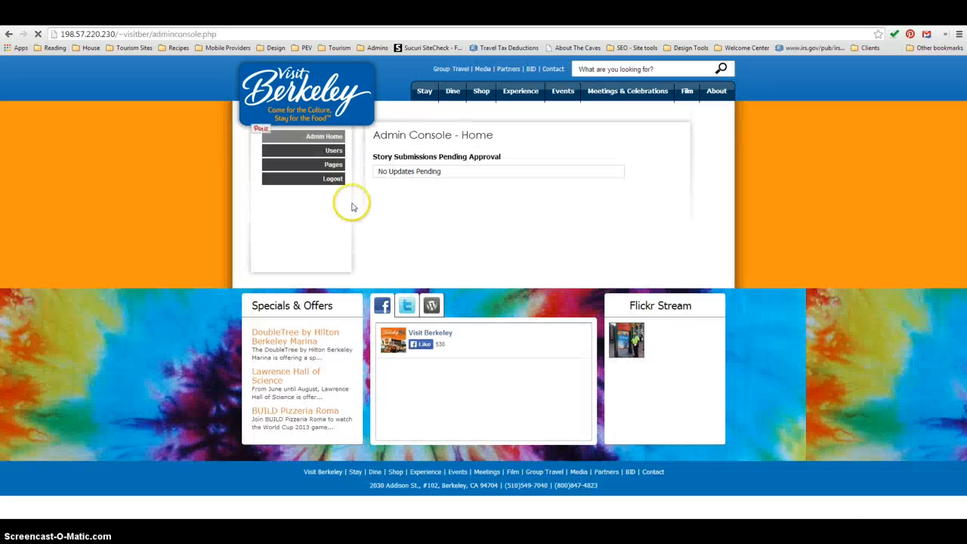
- Open the admin list of site pages and load 198.57.220.230/~visitber/home in a new browser tab
left_click(336, 171)
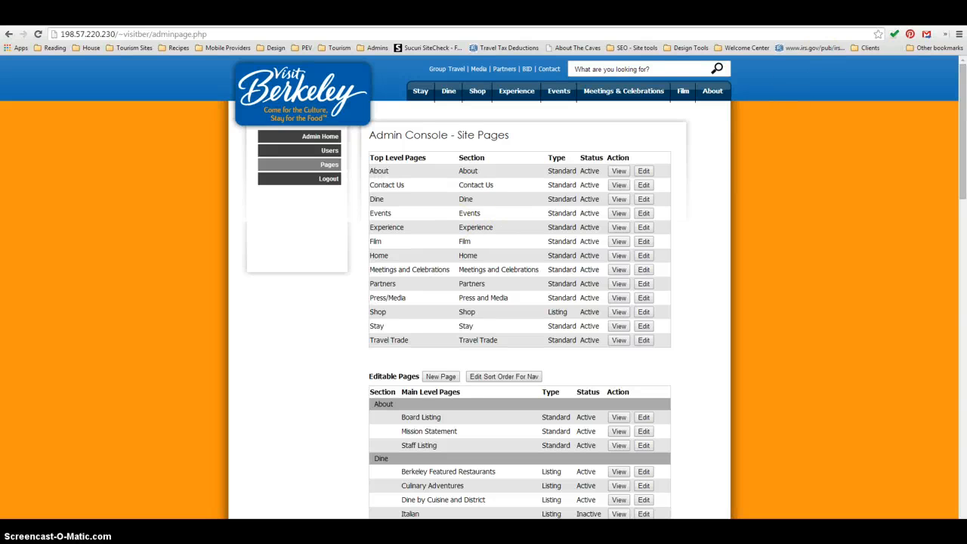
key("ctrl+t")
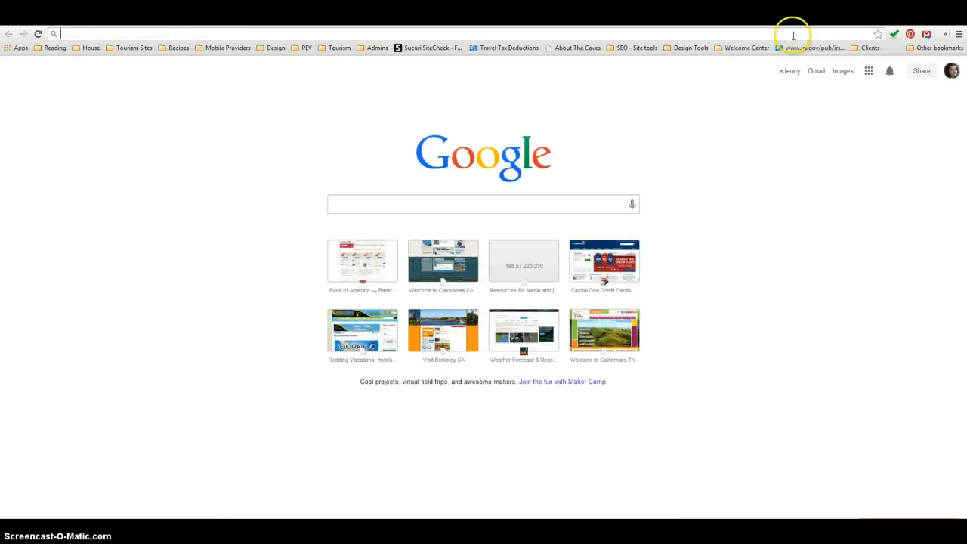
type("198")
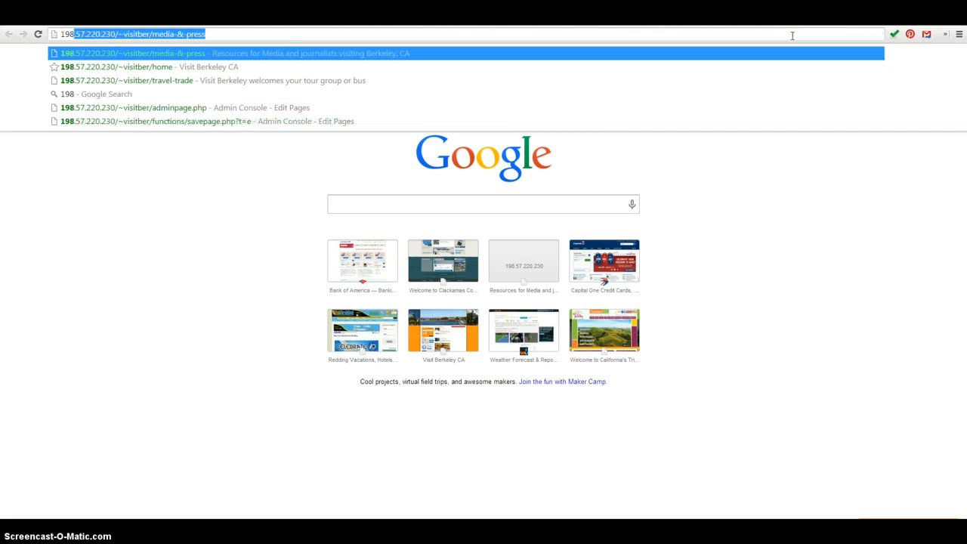
key("Down")
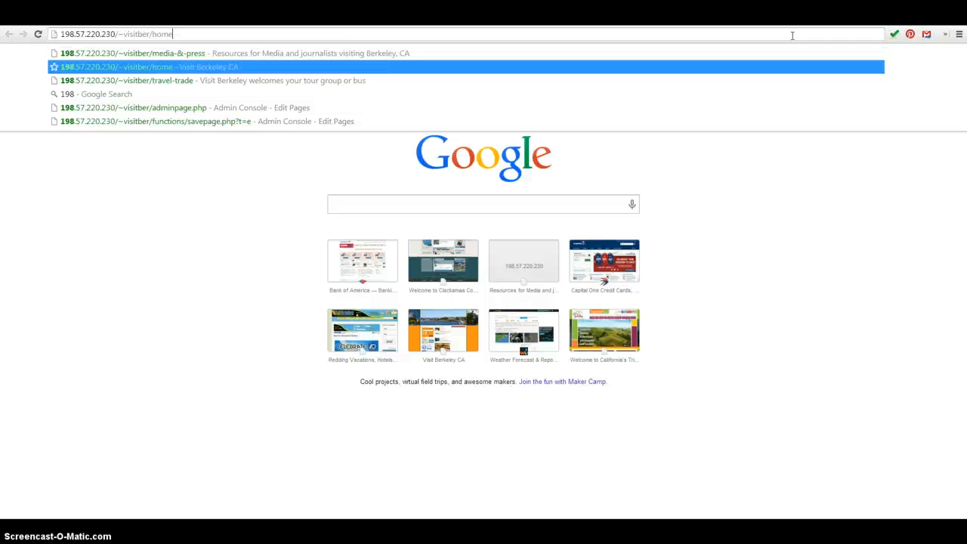
key("Return")
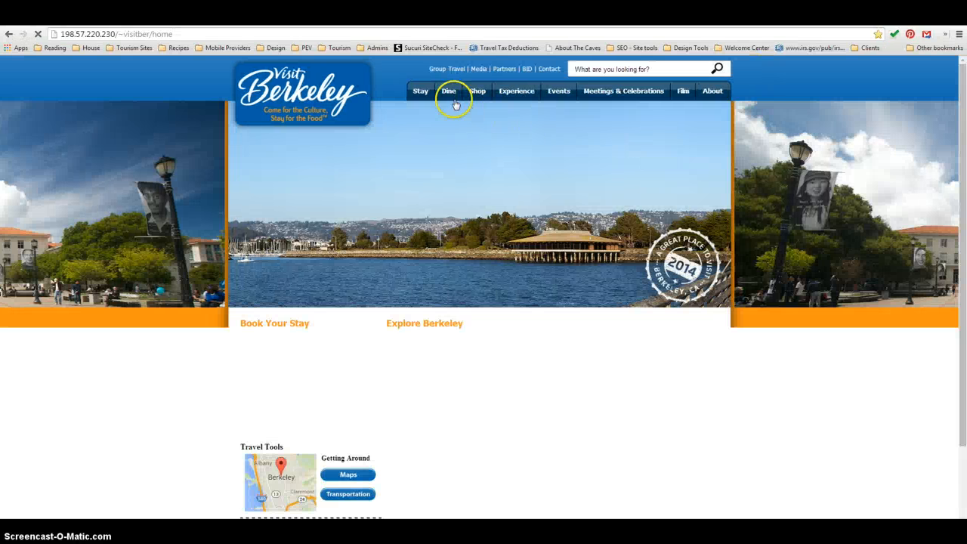
- View the live Bed and Breakfast page under Stay and the Stay section's landing page to compare their header images
mouse_move(423, 94)
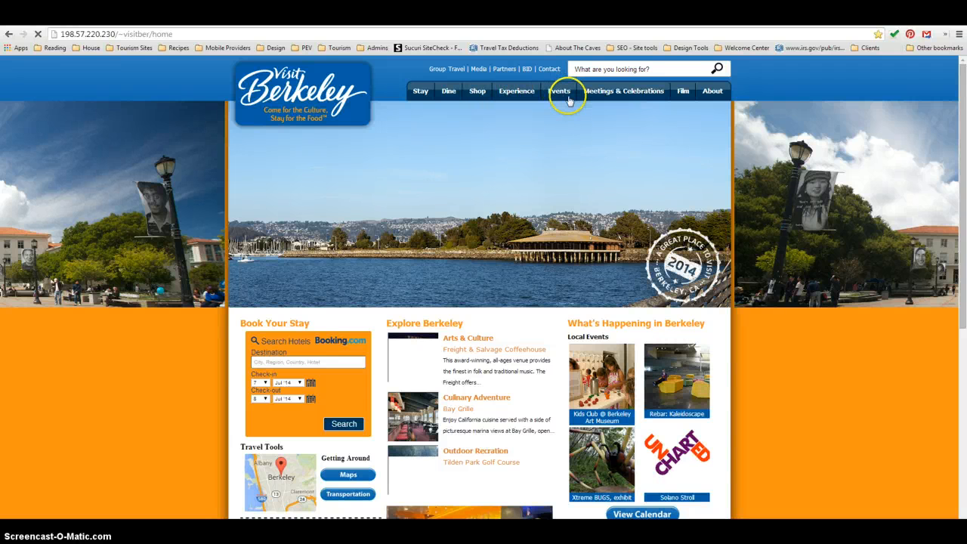
mouse_move(618, 91)
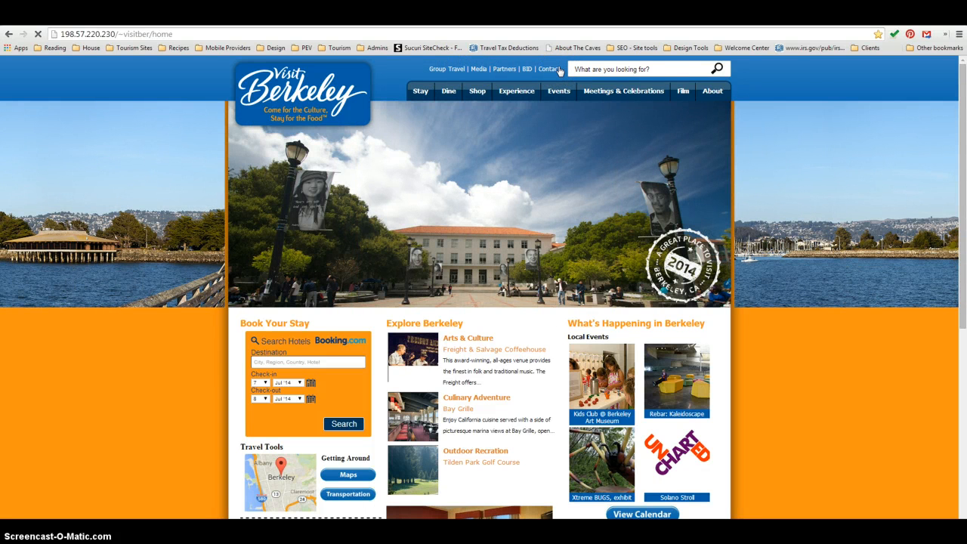
left_click(415, 91)
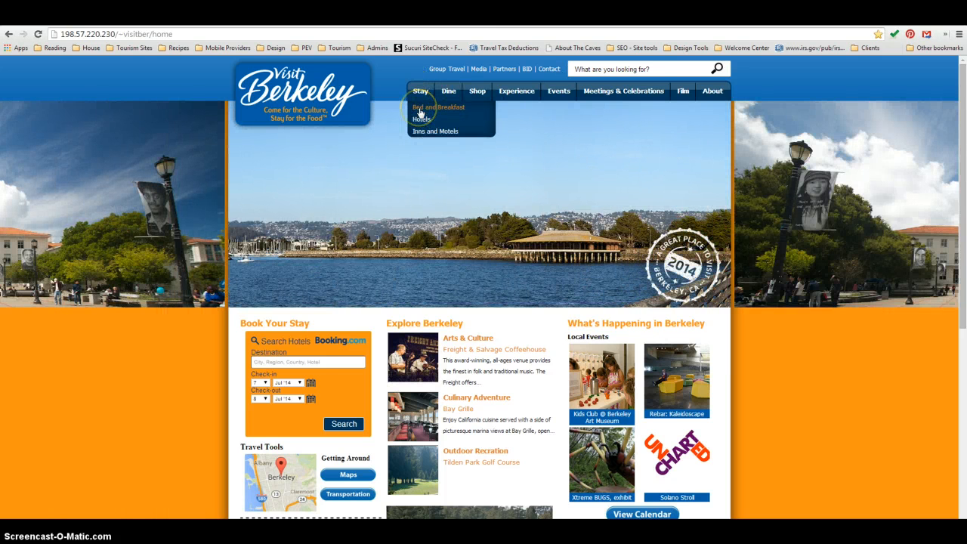
left_click(421, 112)
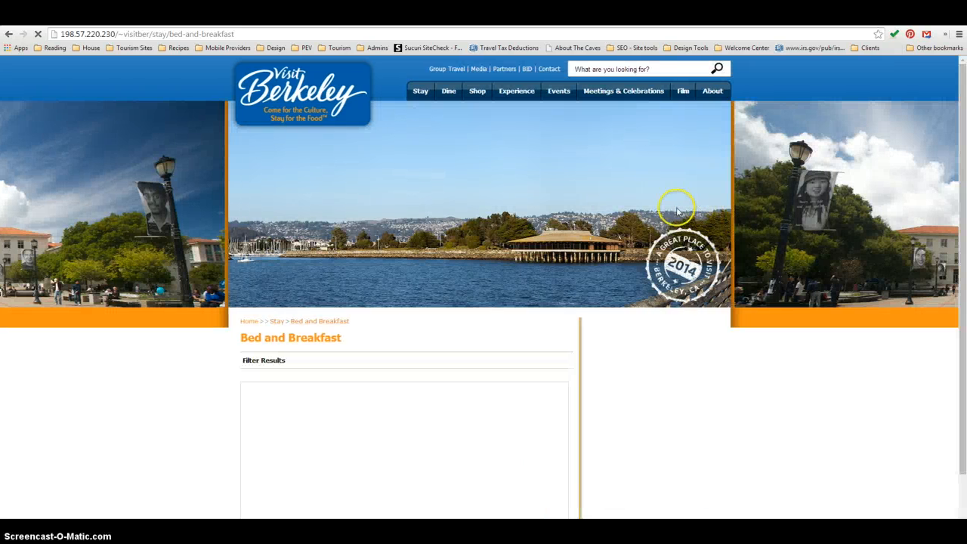
mouse_move(417, 90)
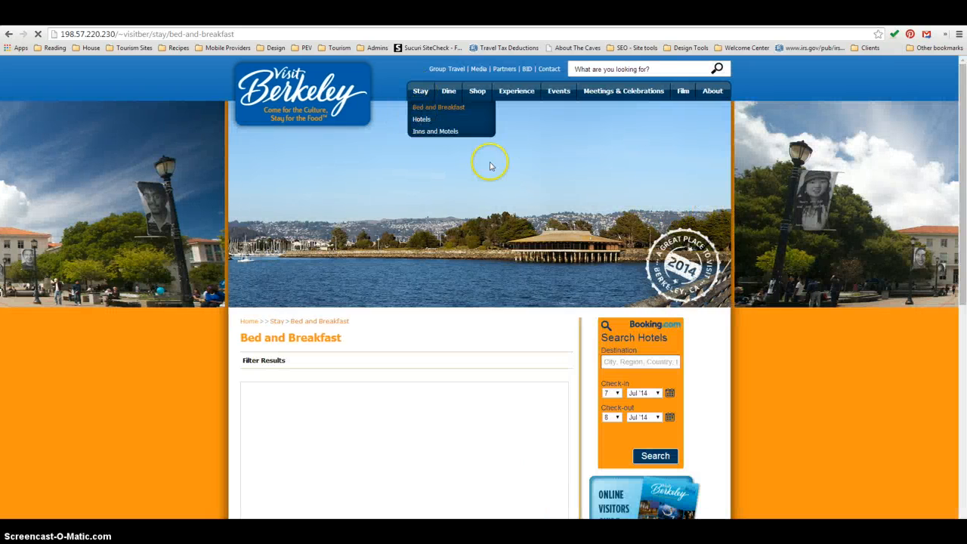
left_click(419, 91)
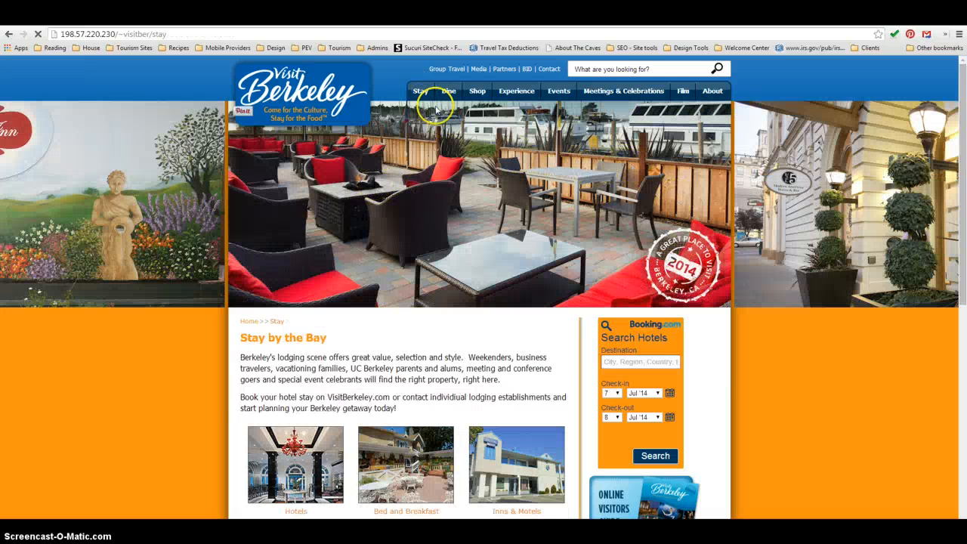
mouse_move(420, 92)
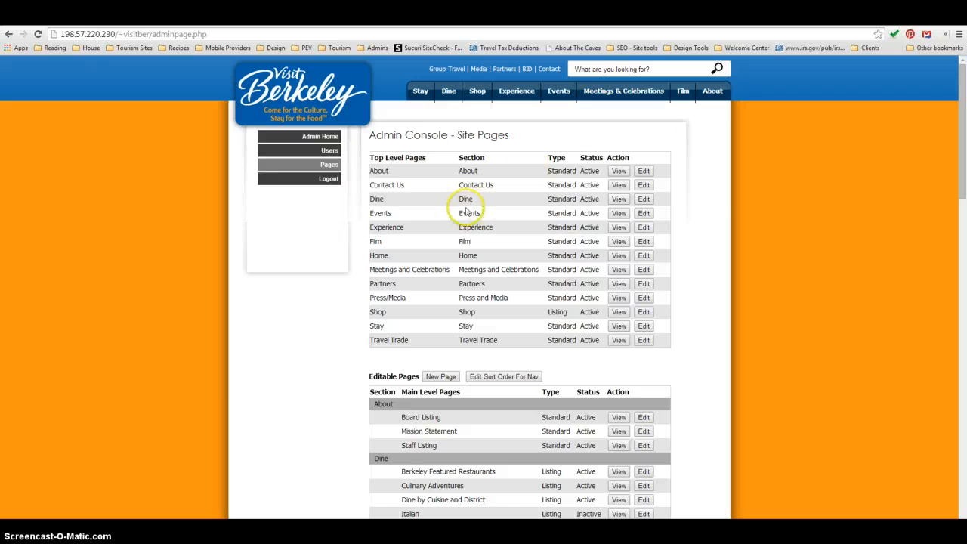
- Return to the admin page list and open the Stay section's Bed & Breakfast page for editing
scroll(750, 245, "down", 1)
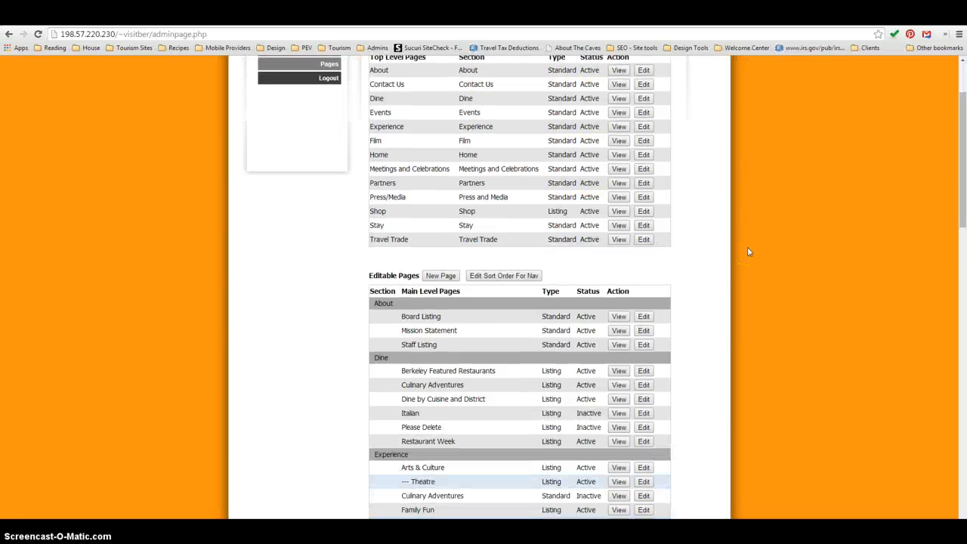
scroll(747, 246, "down", 2)
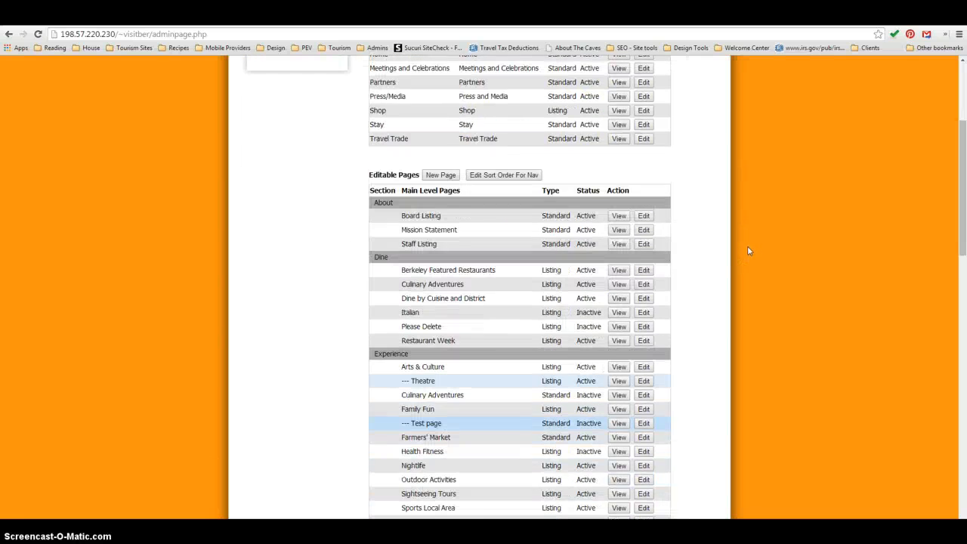
scroll(747, 246, "down", 4)
scroll(748, 247, "down", 5)
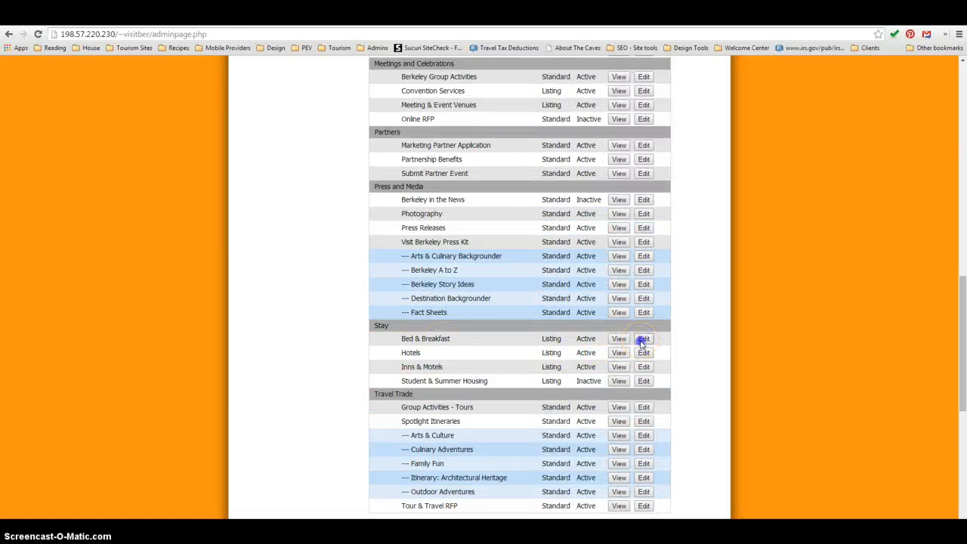
left_click(643, 339)
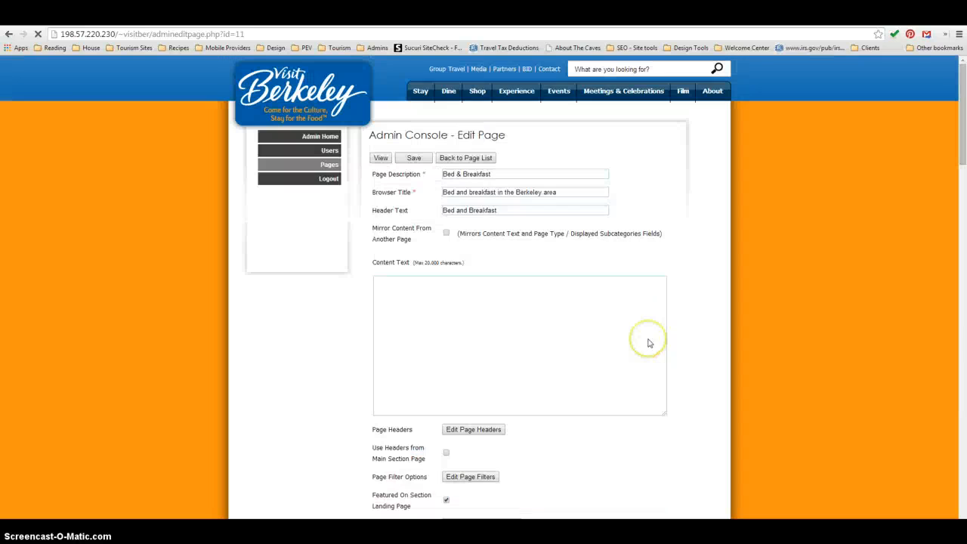
- Make the Bed & Breakfast page use the headers from its main section page, save it and check the live page
scroll(710, 341, "down", 1)
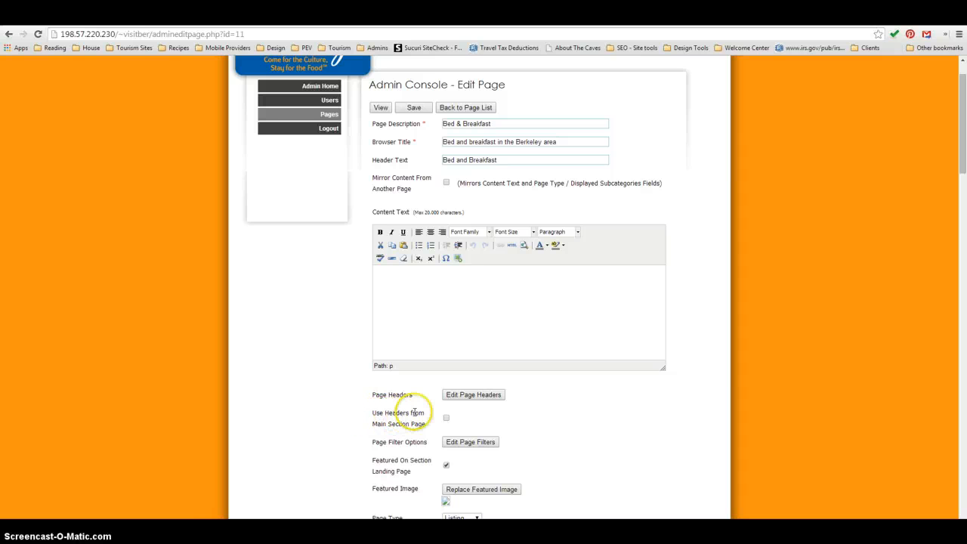
left_click(446, 419)
scroll(594, 425, "down", 15)
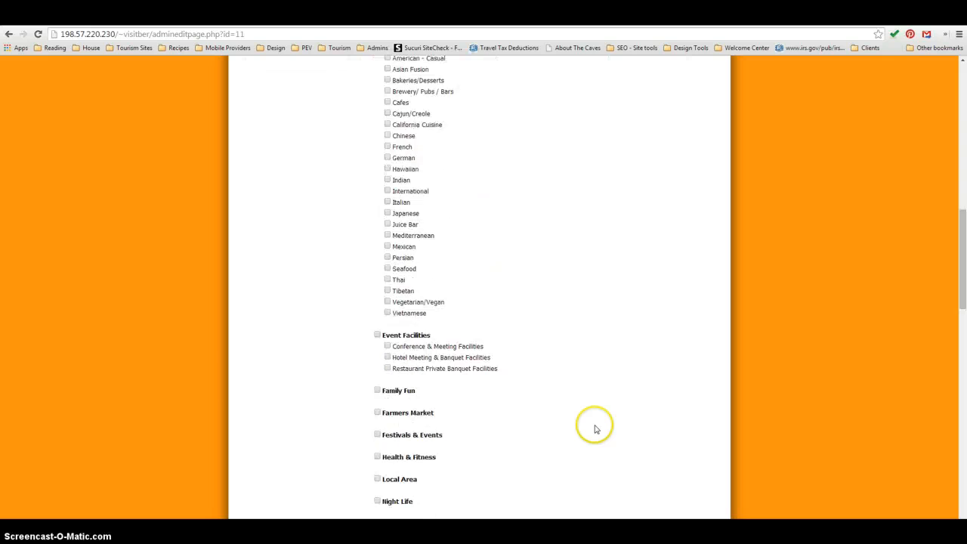
left_click(454, 280)
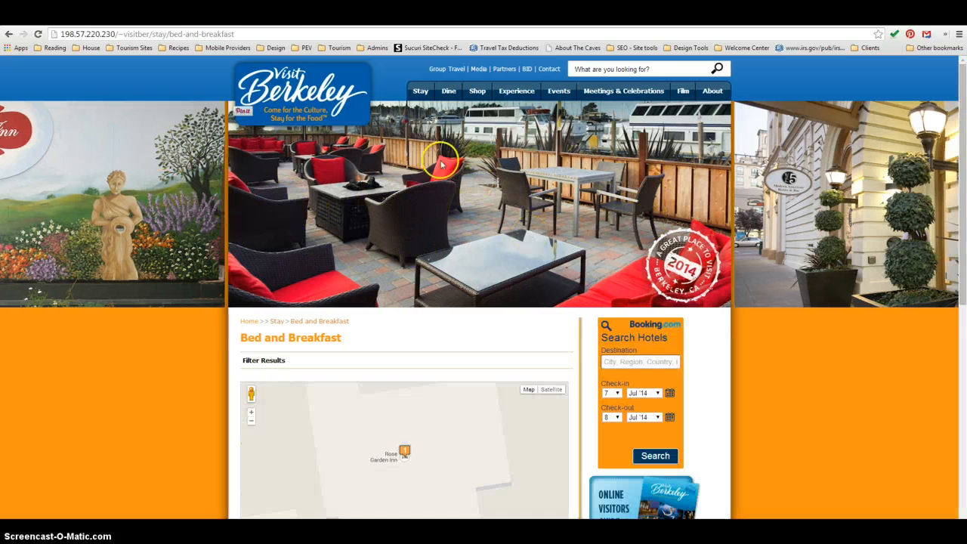
left_click(426, 99)
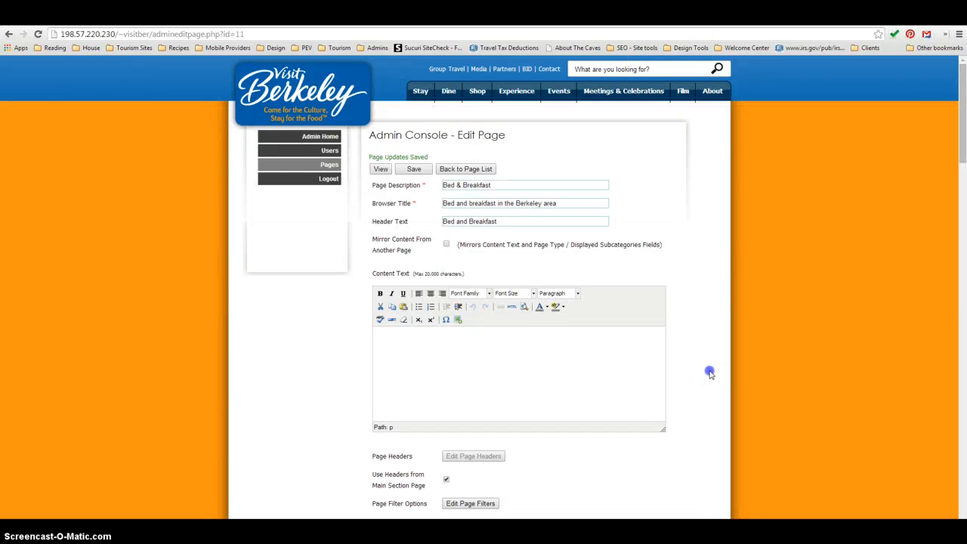
- Turn off the use of main section headers for the Bed & Breakfast page and open its page header editor
scroll(709, 371, "down", 1)
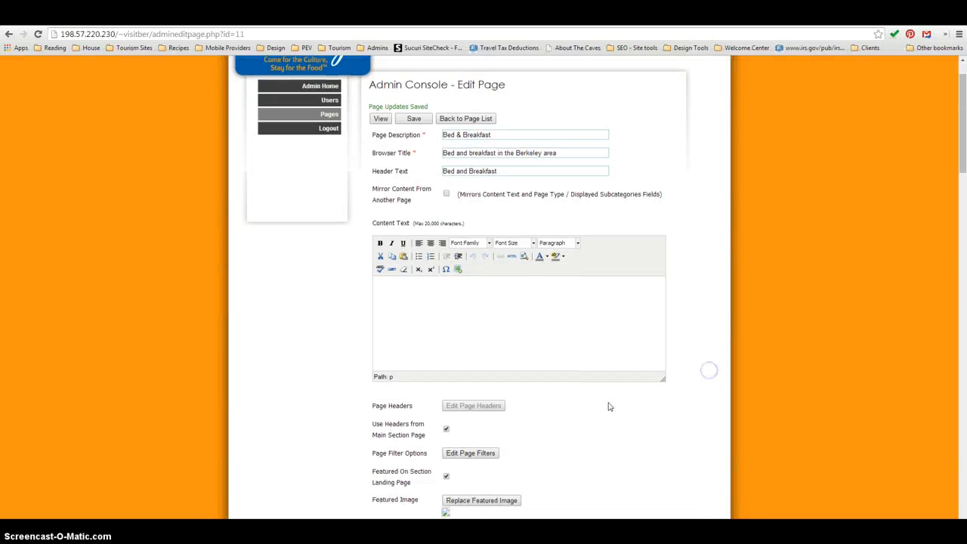
left_click(445, 428)
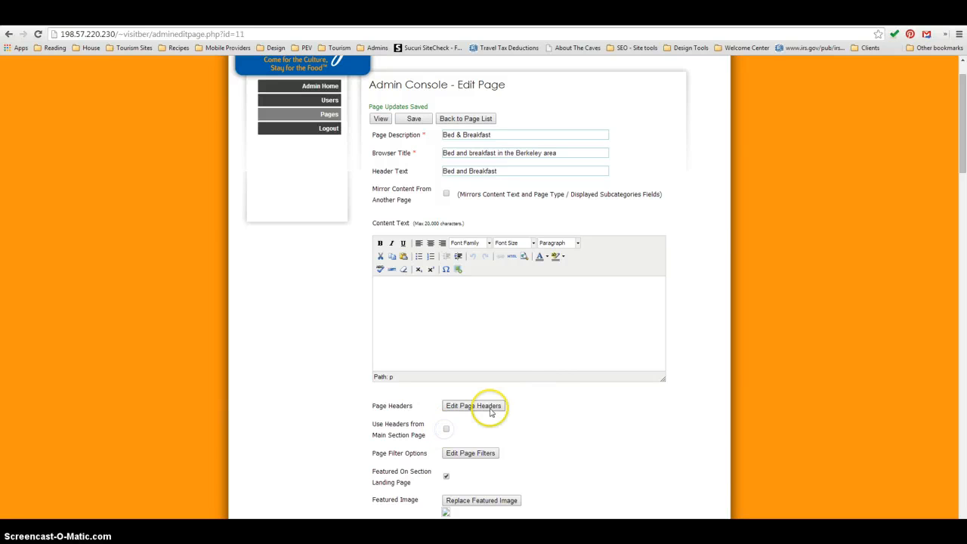
left_click(485, 410)
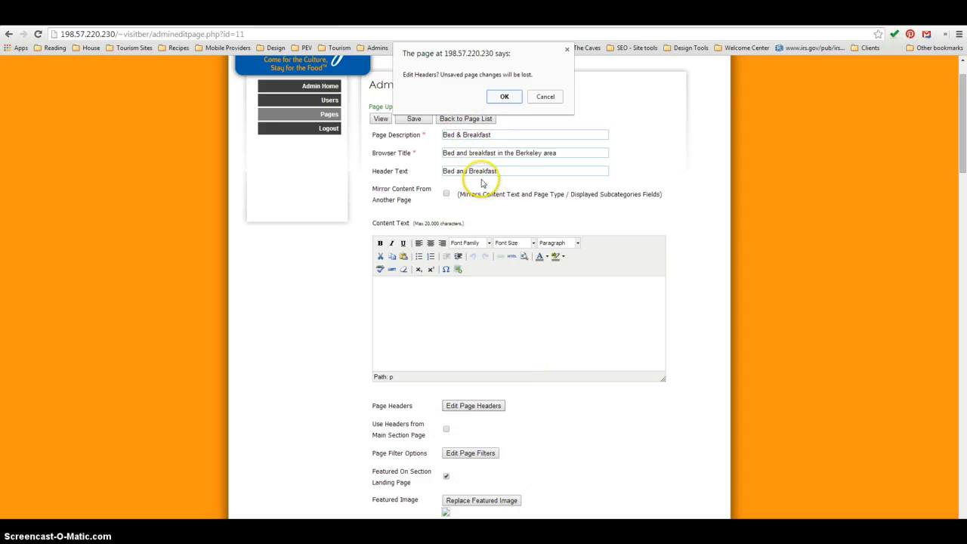
left_click(506, 99)
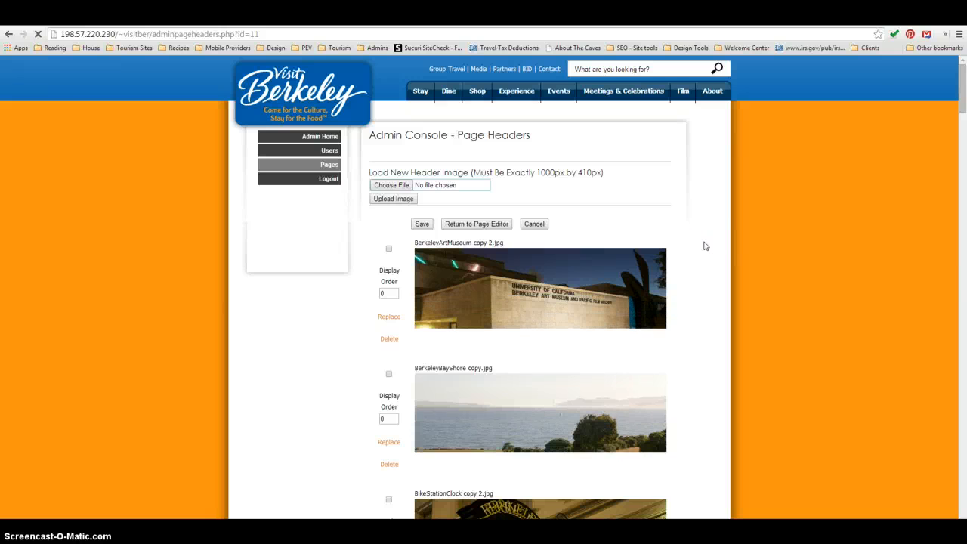
- Look through the header images and select BerkeleyArtMuseum copy 2.jpg, BerkeleyBayShore copy.jpg and BikeStationClock copy 2.jpg
scroll(705, 246, "down", 3)
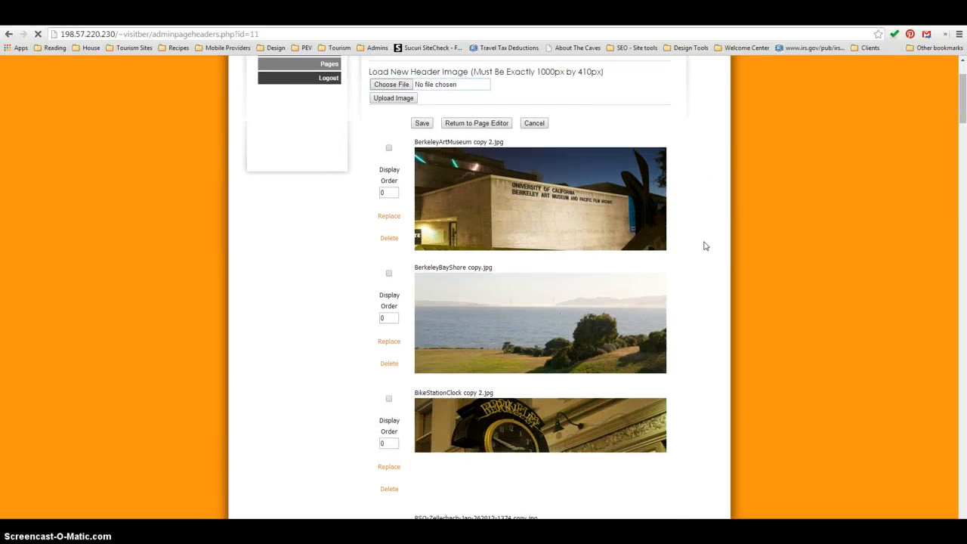
scroll(705, 246, "down", 3)
scroll(705, 246, "down", 2)
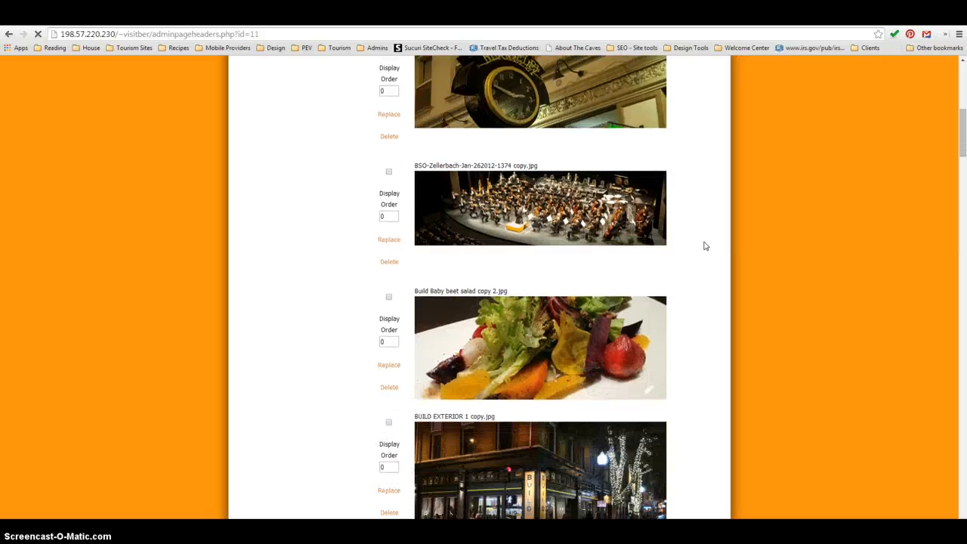
scroll(706, 246, "down", 11)
scroll(708, 247, "up", 8)
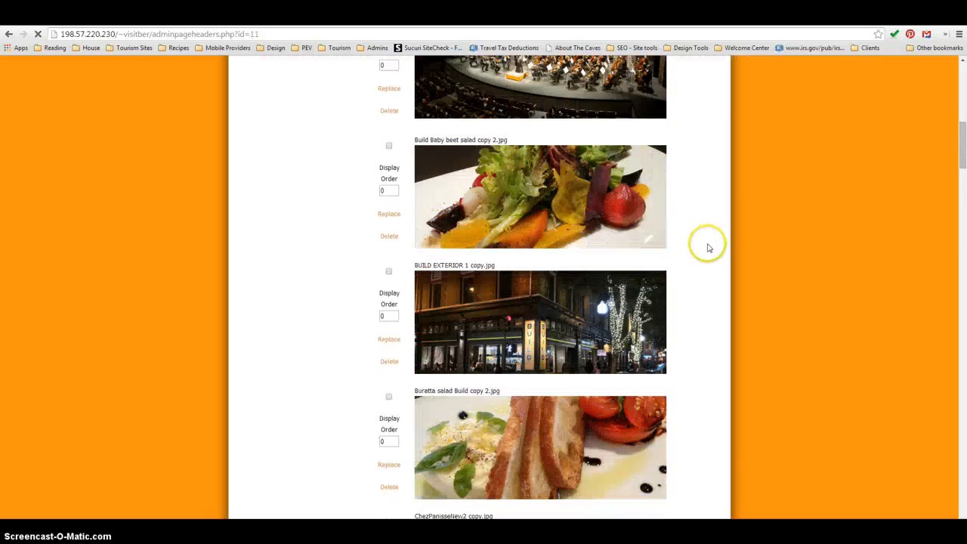
scroll(707, 247, "up", 10)
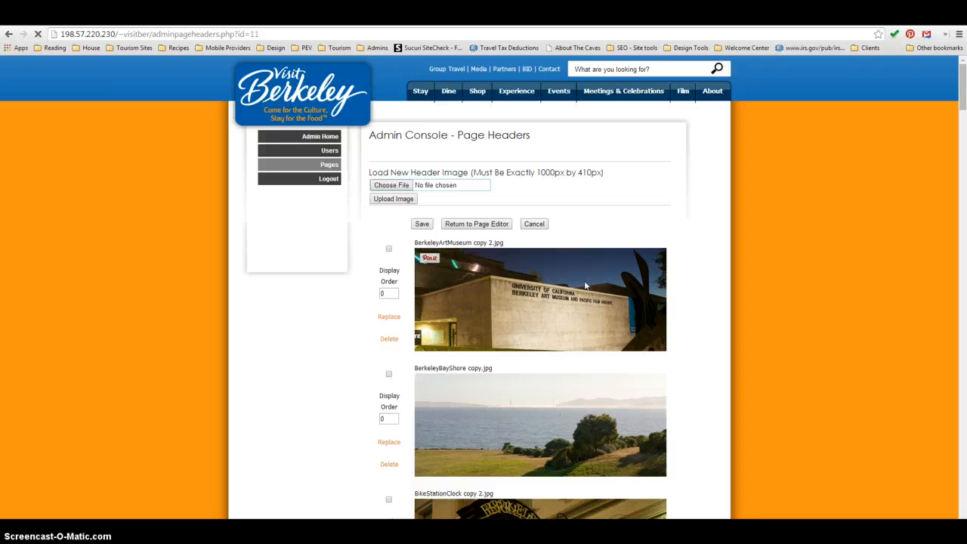
left_click(388, 250)
left_click(388, 378)
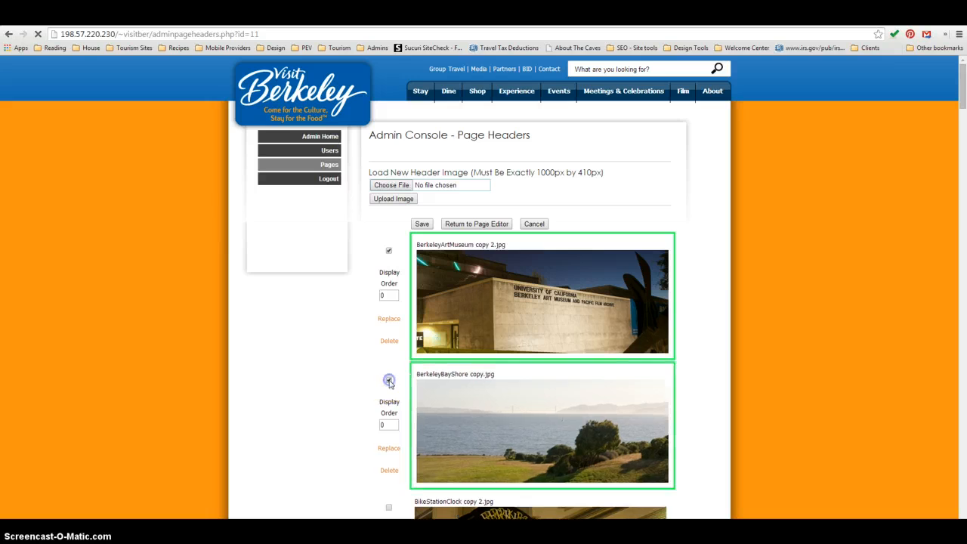
scroll(432, 411, "down", 1)
left_click(388, 406)
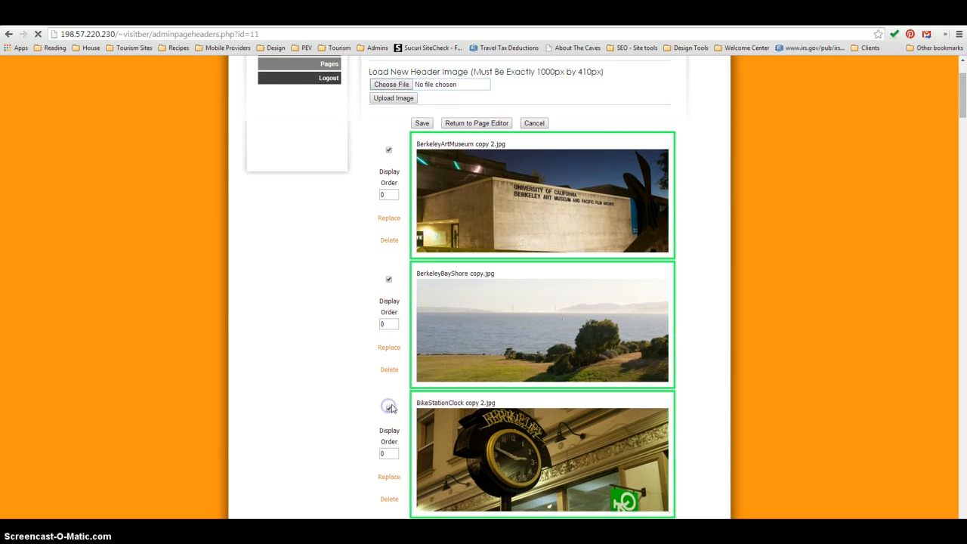
- Set the display order to 1 for BerkeleyBayShore, 2 for BerkeleyArtMuseum and 3 for BikeStationClock
scroll(408, 408, "up", 1)
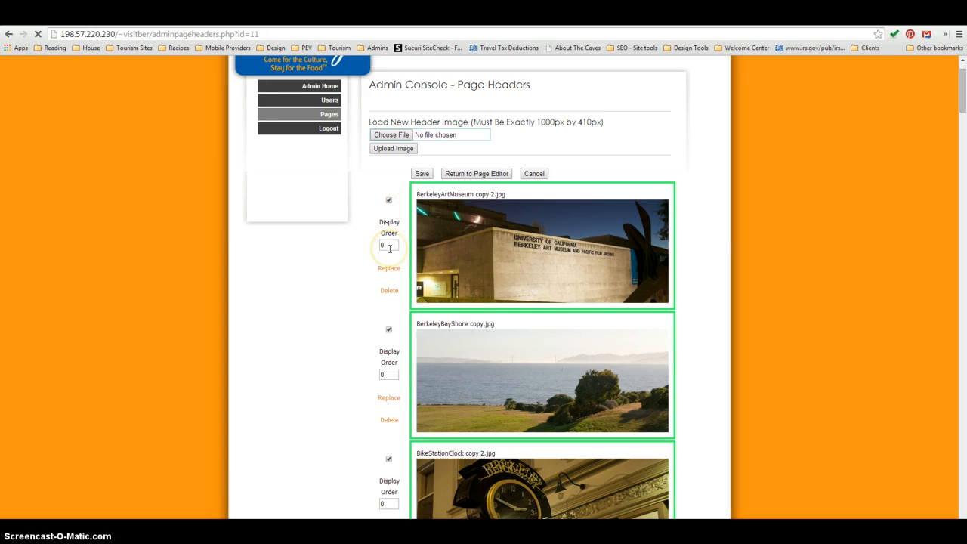
left_click(377, 374)
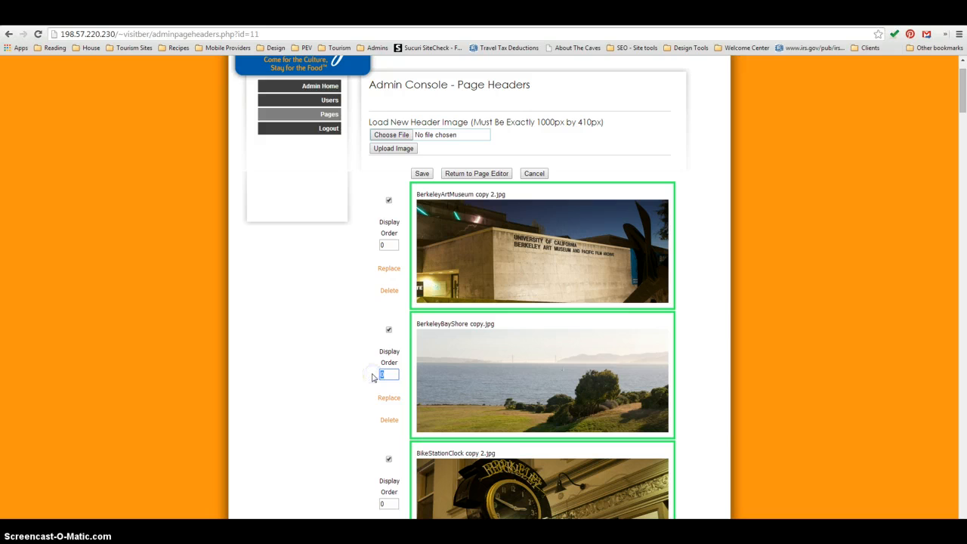
type("1")
left_click(387, 244)
type("2")
left_click(370, 500)
type("3")
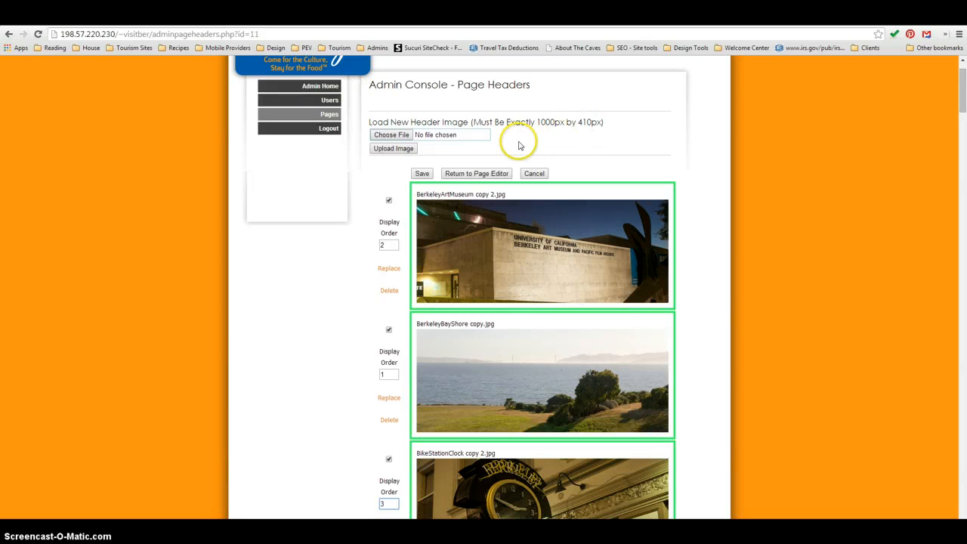
- Open the file selection for loading a new header image and dismiss it without choosing a file
left_click(401, 135)
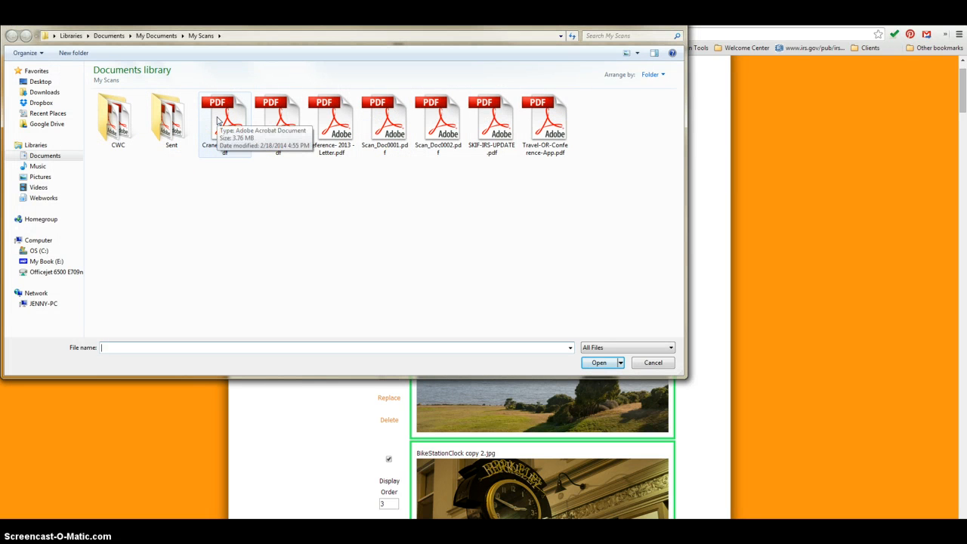
key("Escape")
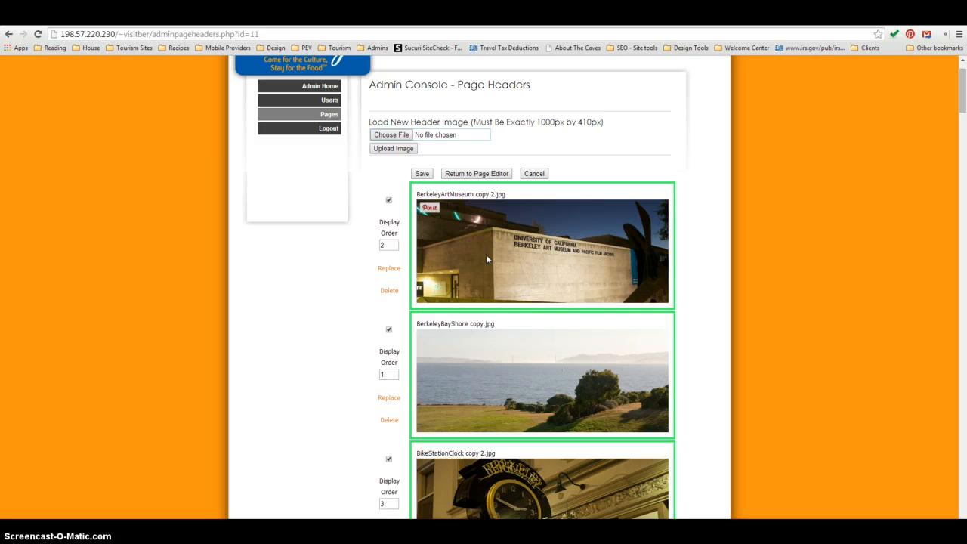
- Cancel the page header changes to return to the Bed & Breakfast page editor, and turn off using headers from the main section page
left_click(559, 243)
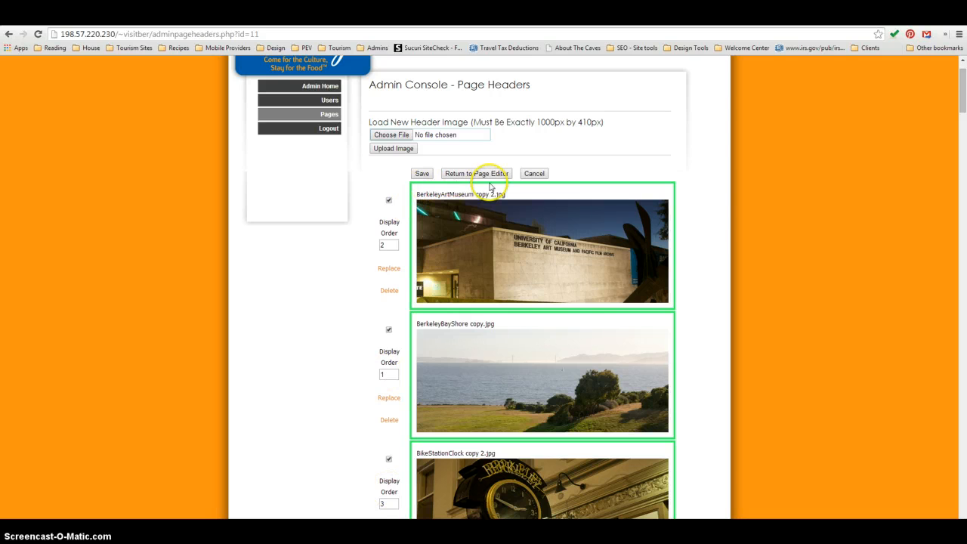
left_click(533, 173)
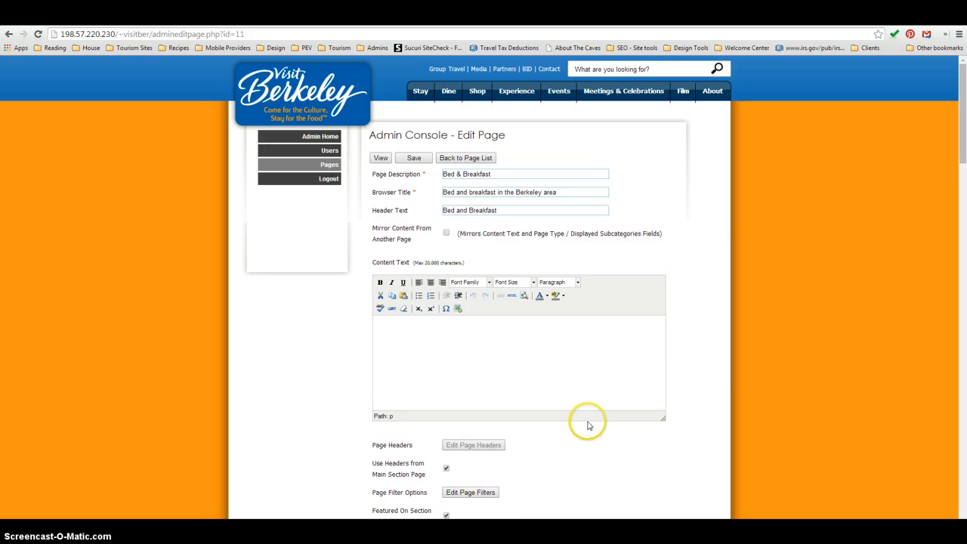
left_click(446, 470)
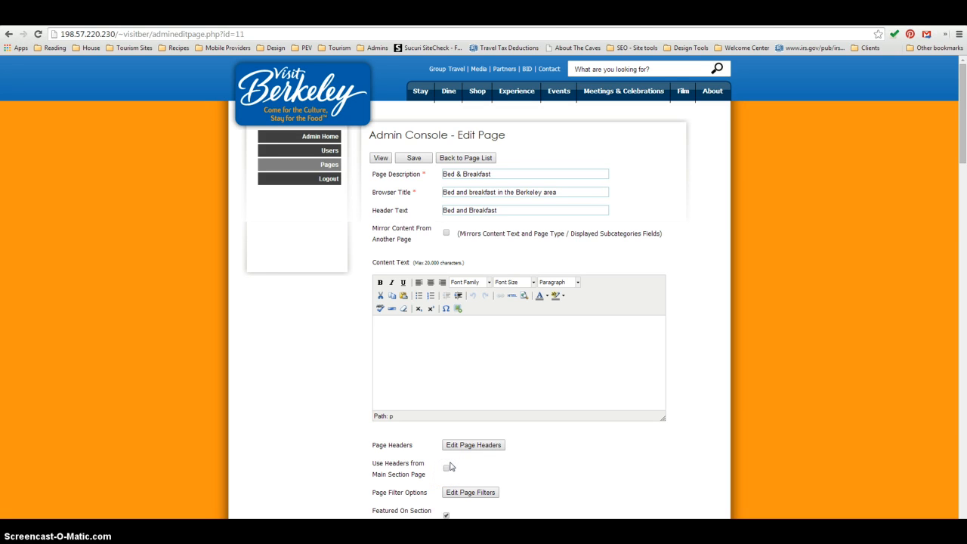
left_click(458, 445)
- Look over the Bed & Breakfast page's remaining settings and displayed subcategories, and go back to the list of pages without saving
scroll(565, 446, "down", 2)
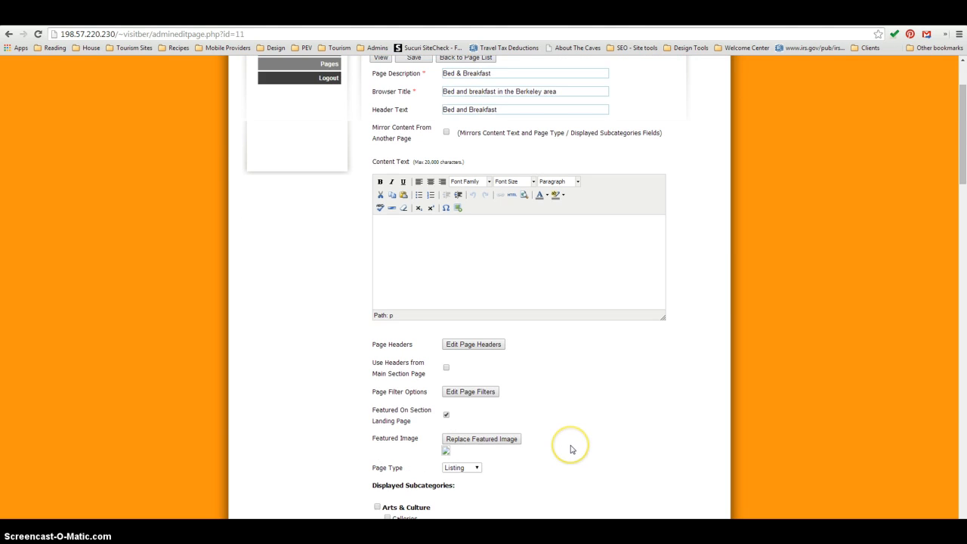
scroll(571, 446, "down", 4)
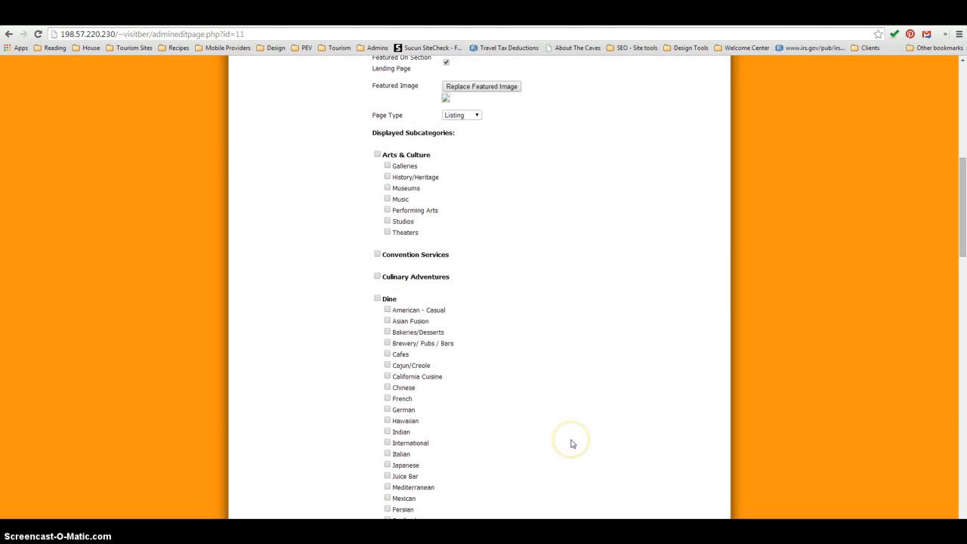
scroll(571, 444, "up", 6)
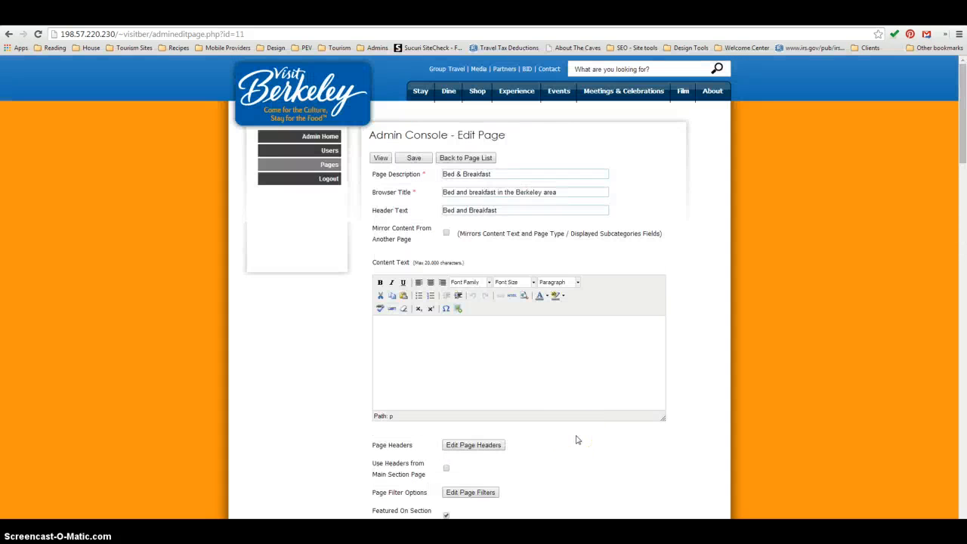
left_click(334, 168)
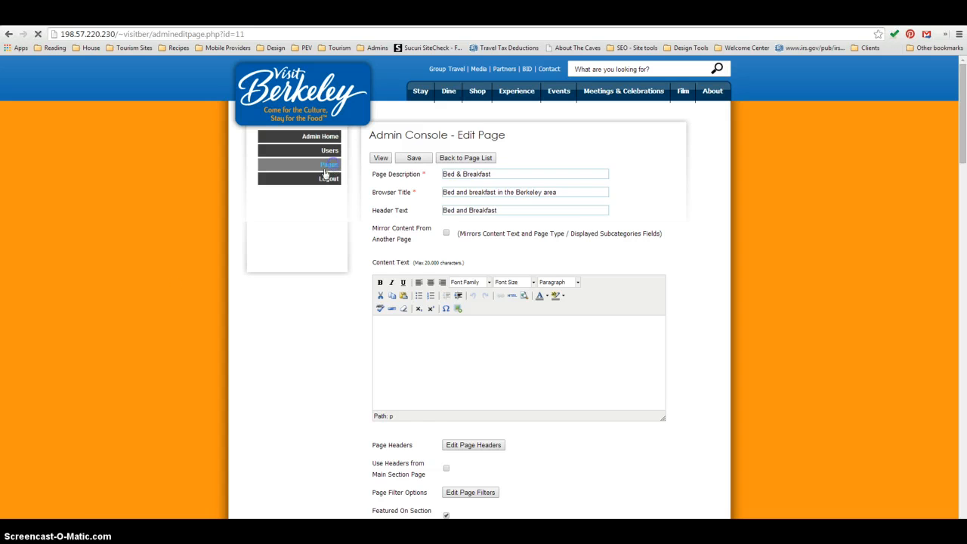